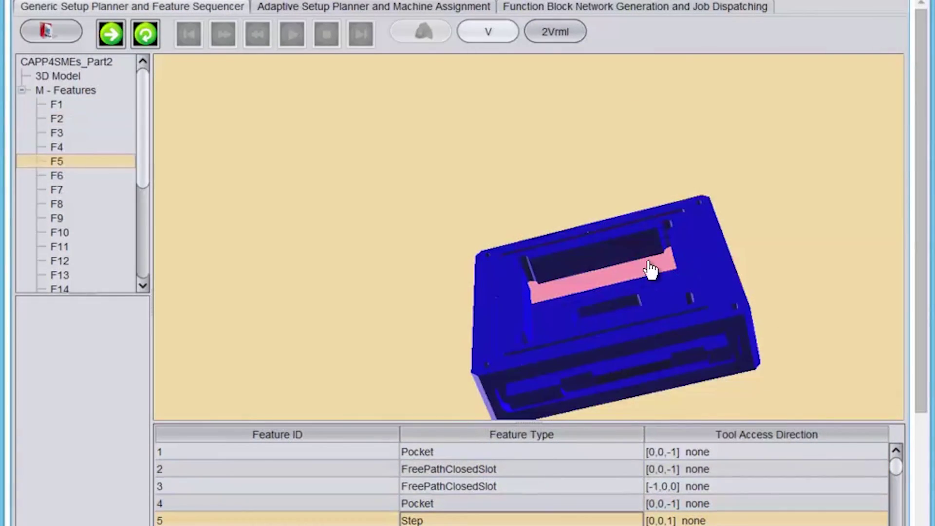
{"action": "left_click_drag", "start_coordinate": [651, 266], "coordinate": [574, 262]}
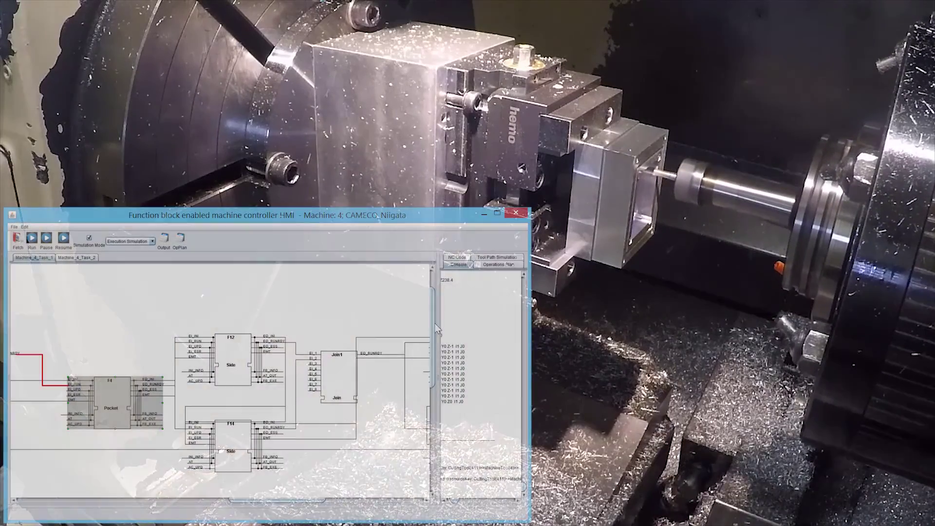